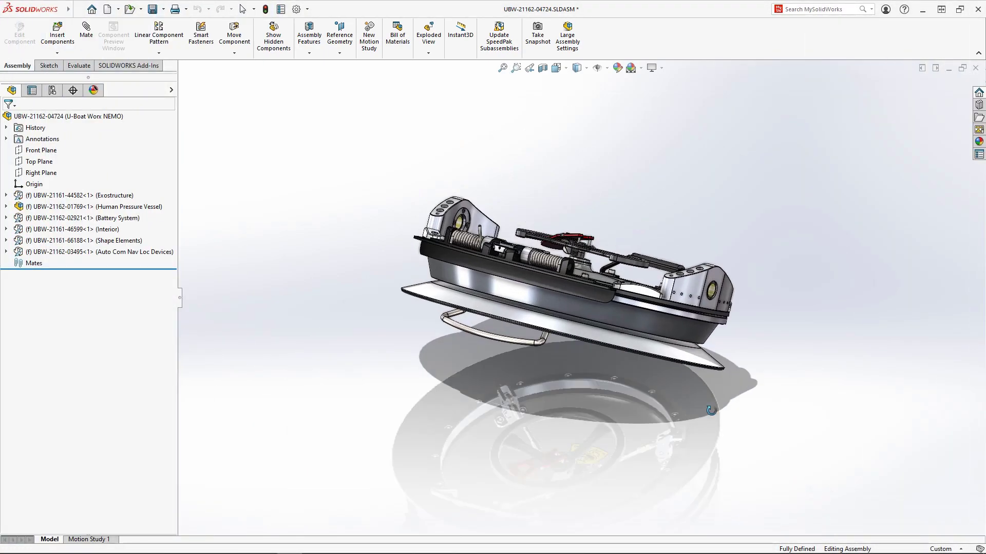
Step: Orbit the hatch sector model so it faces the viewer in the Torque Test study
middle_click_drag(711, 411, 700, 158)
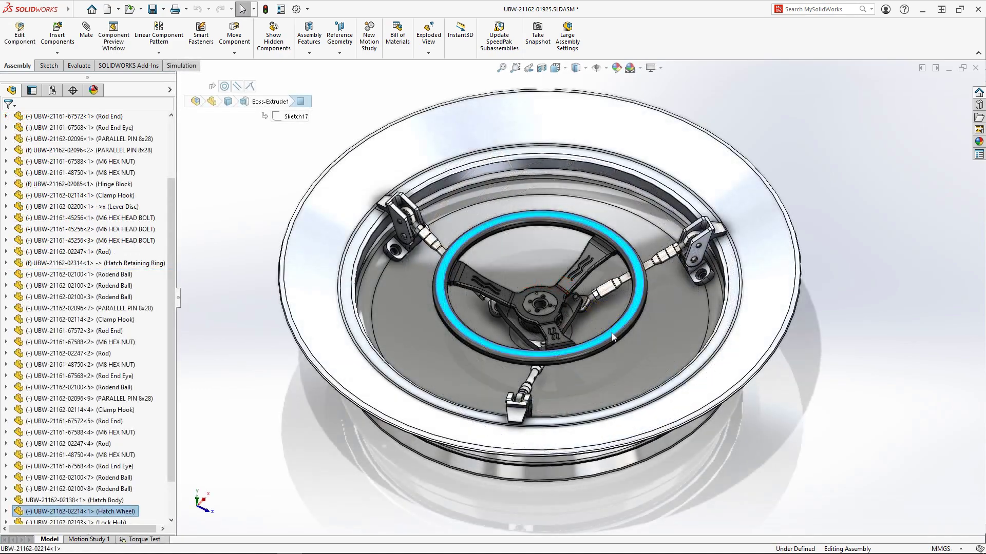
mouse_move(611, 333)
left_mouse_down()
mouse_move(633, 301)
mouse_move(627, 340)
left_mouse_up()
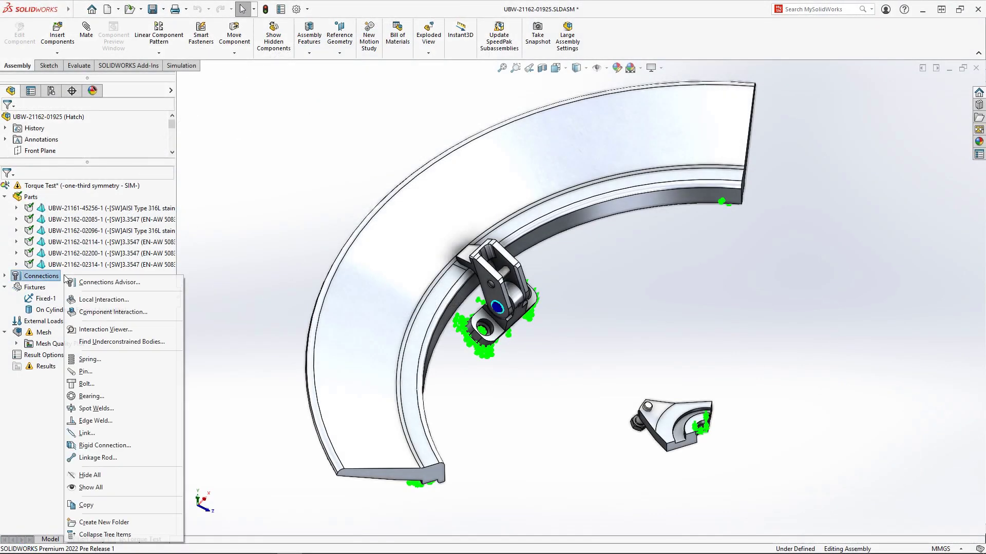
Step: Connect the small part's face to the bracket pin-hole face with a spherical-jointed, 1.0cm solid circular linkage rod
left_click(135, 458)
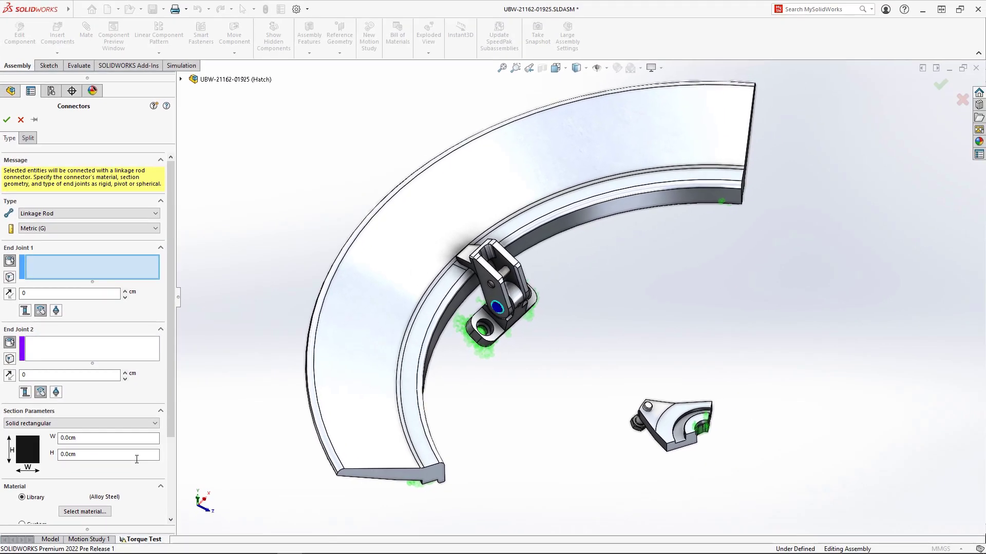
left_click(637, 422)
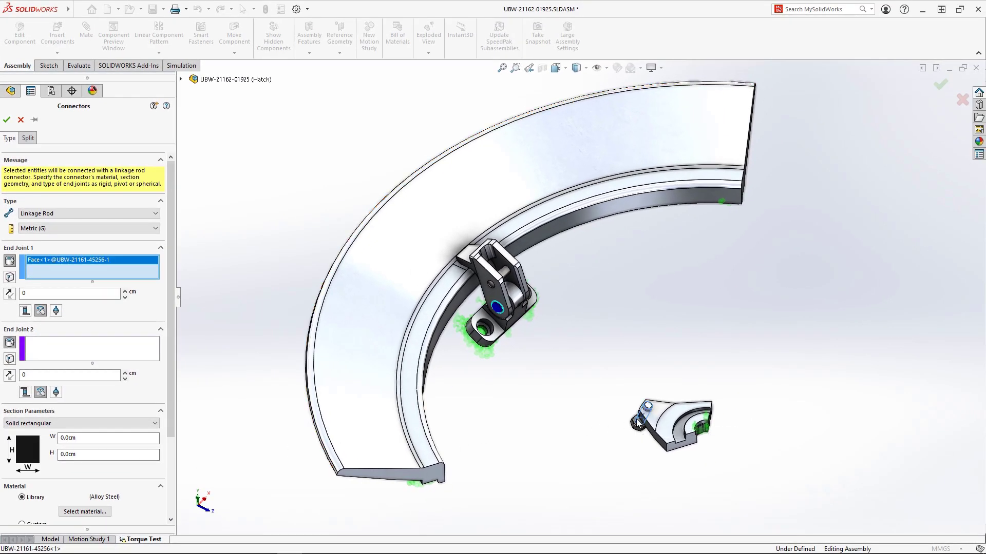
left_click(58, 312)
left_click(51, 349)
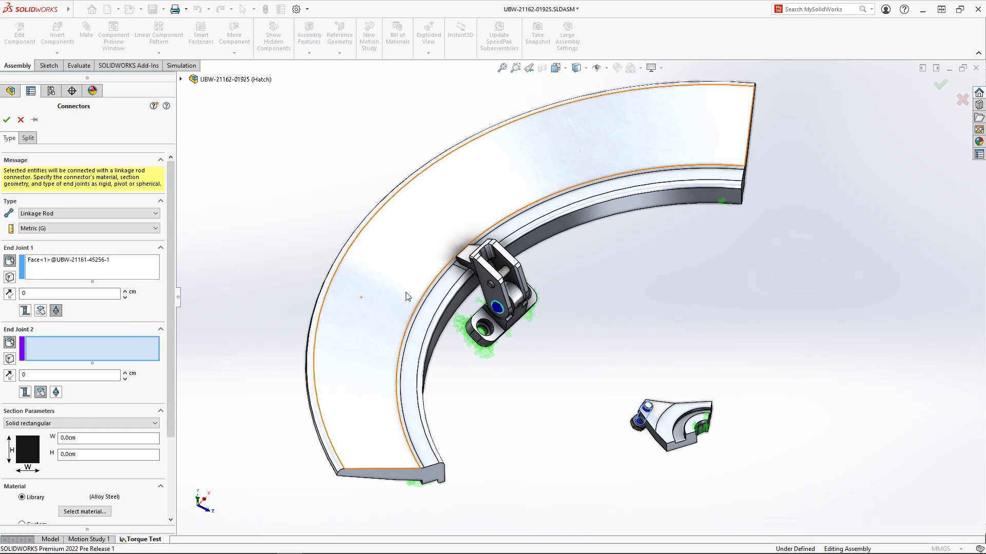
left_click(502, 273)
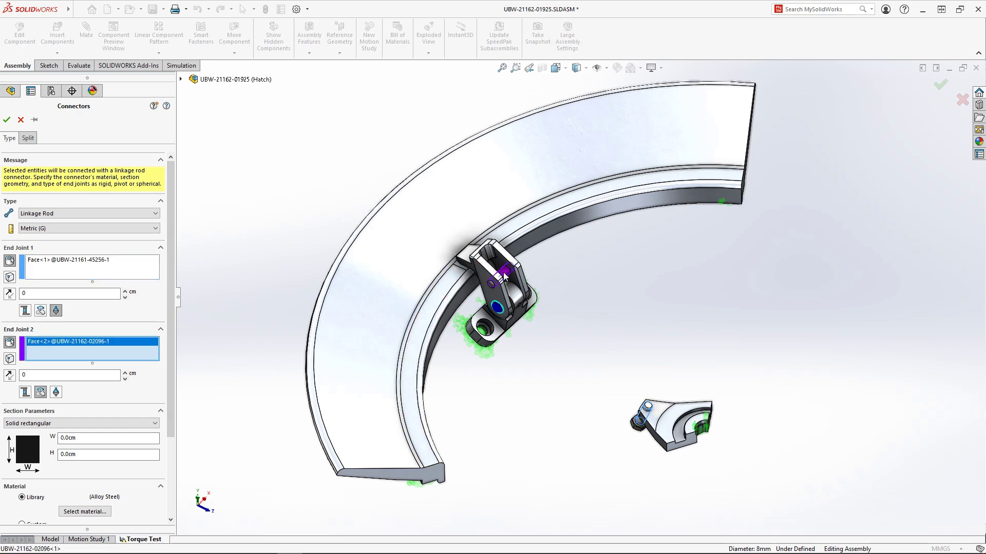
left_click(57, 393)
left_click(62, 423)
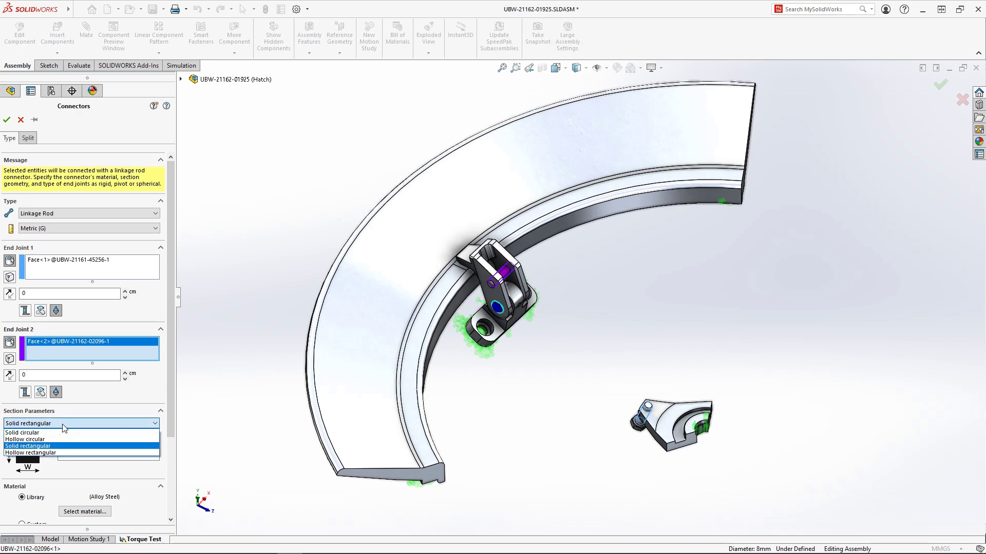
left_click(62, 433)
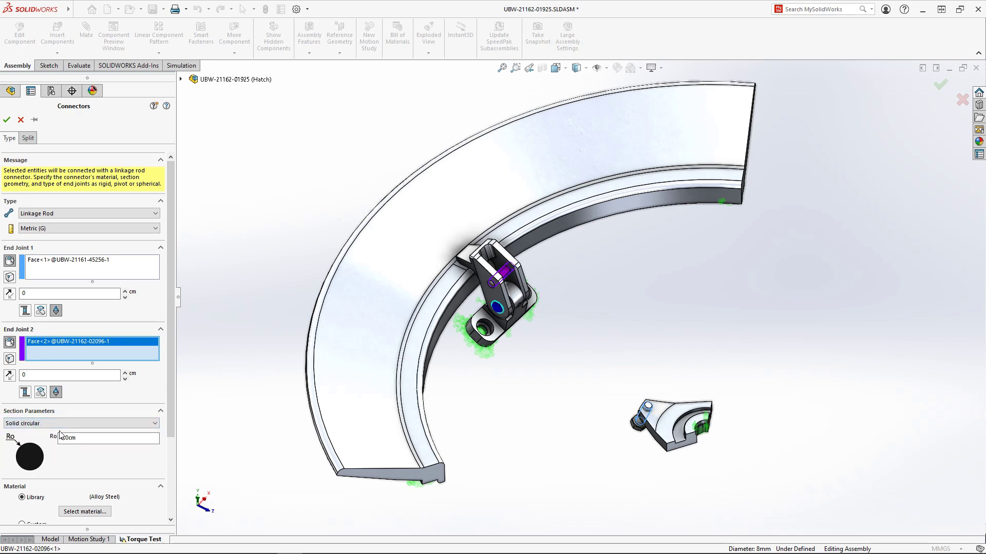
left_click(80, 437)
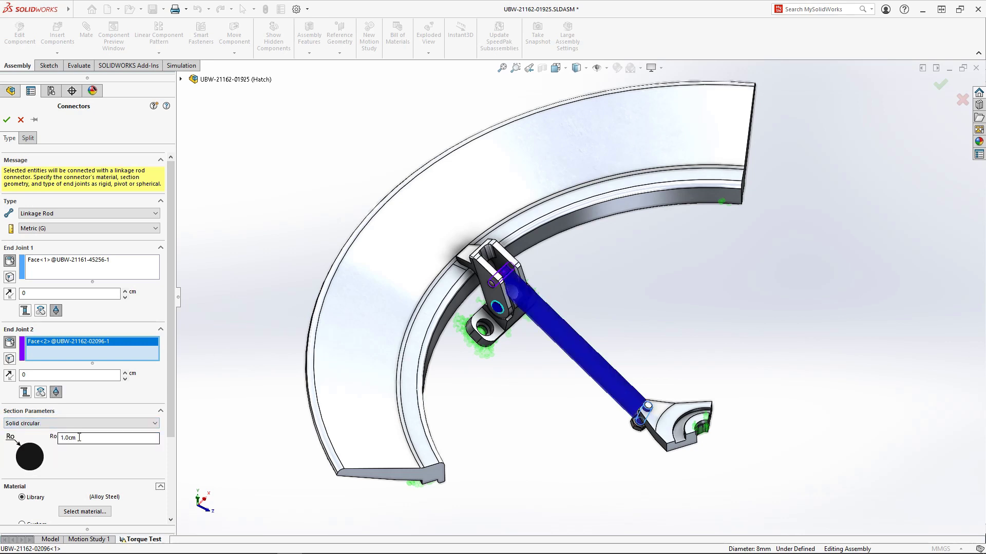
left_click(7, 121)
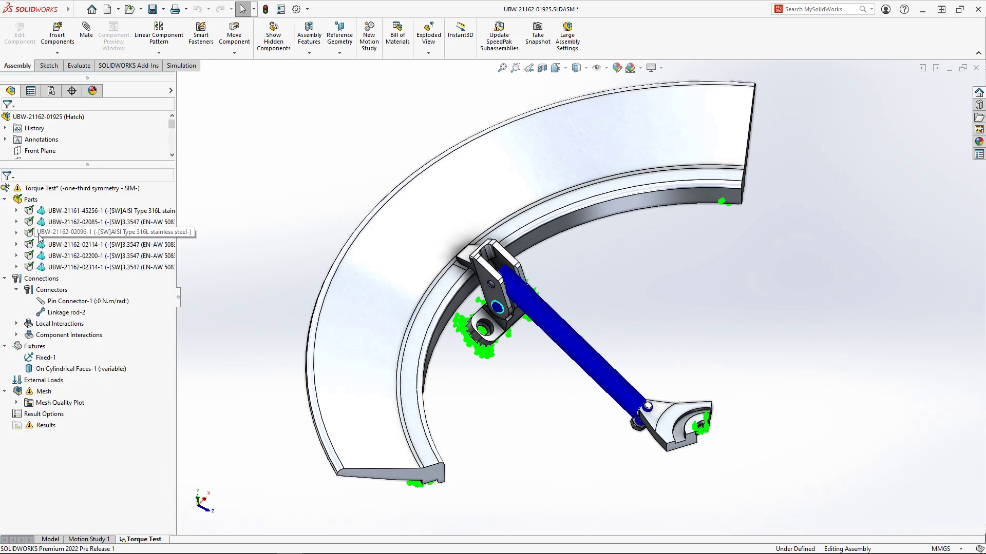
Step: Create the initial mesh for the Torque Test study
right_click(61, 393)
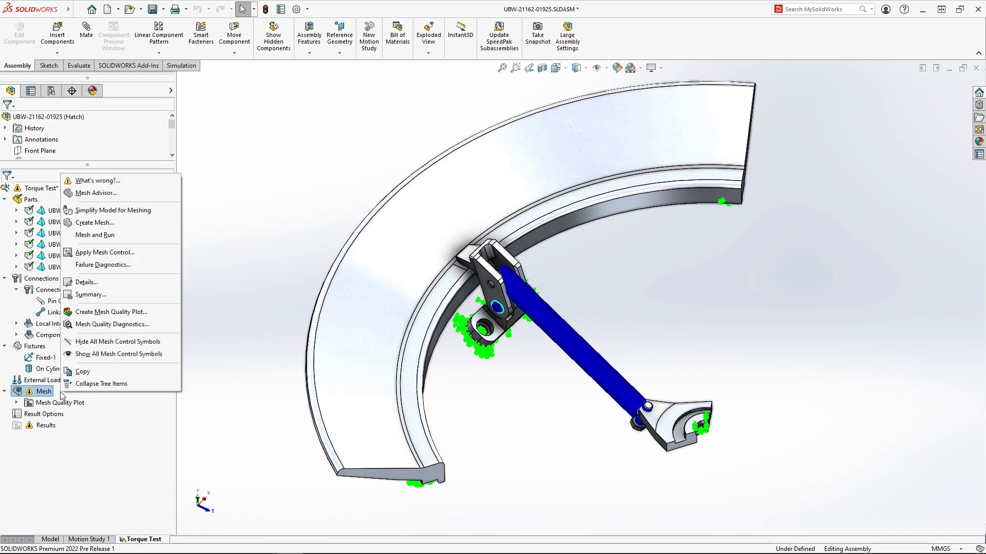
left_click(117, 224)
left_click(7, 226)
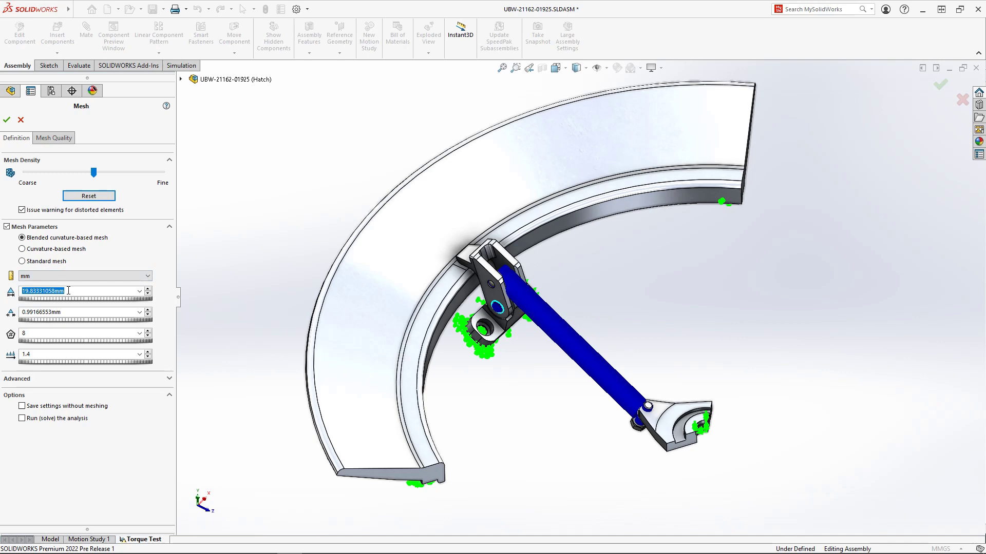
left_click(7, 120)
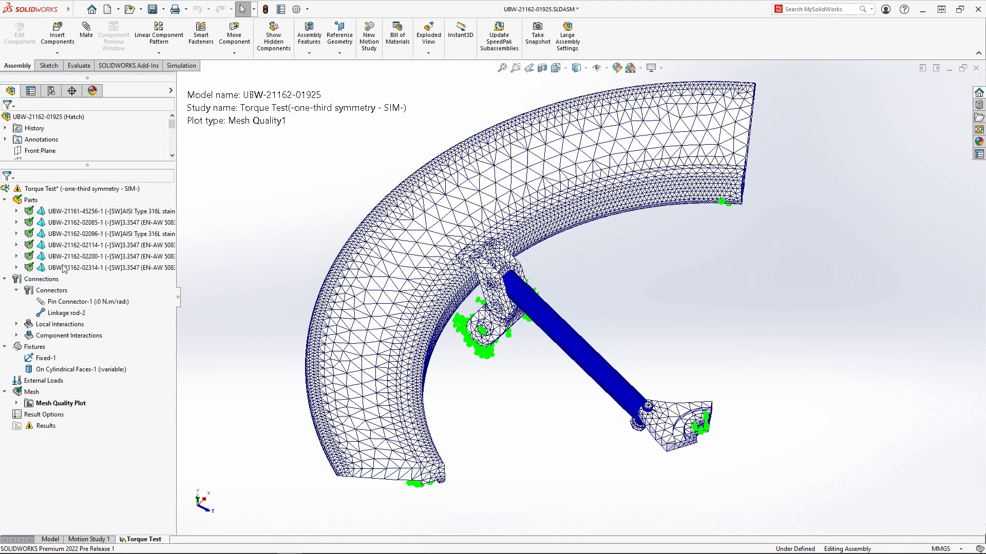
Step: Add a 20mm mesh control on the retaining ring
right_click(64, 270)
left_click(97, 368)
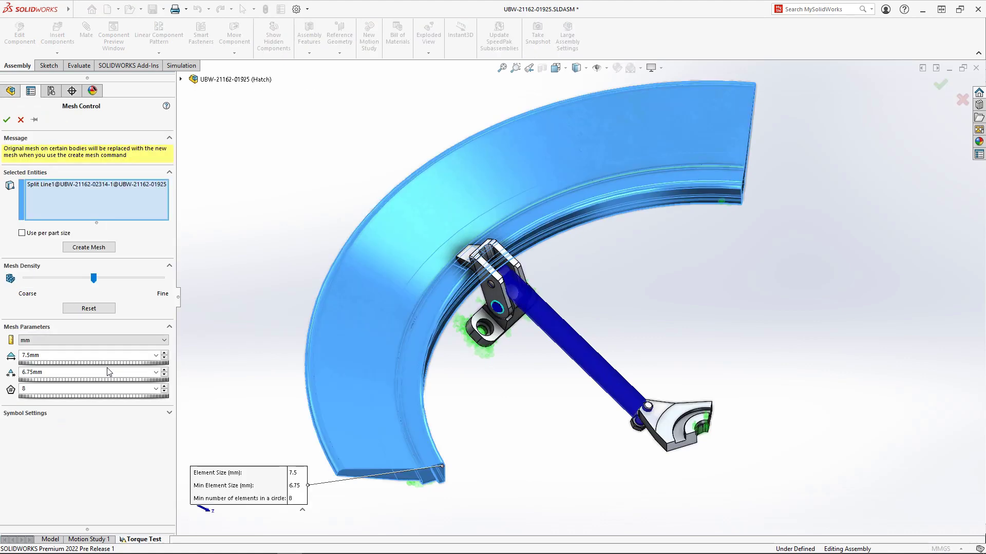
key("Return")
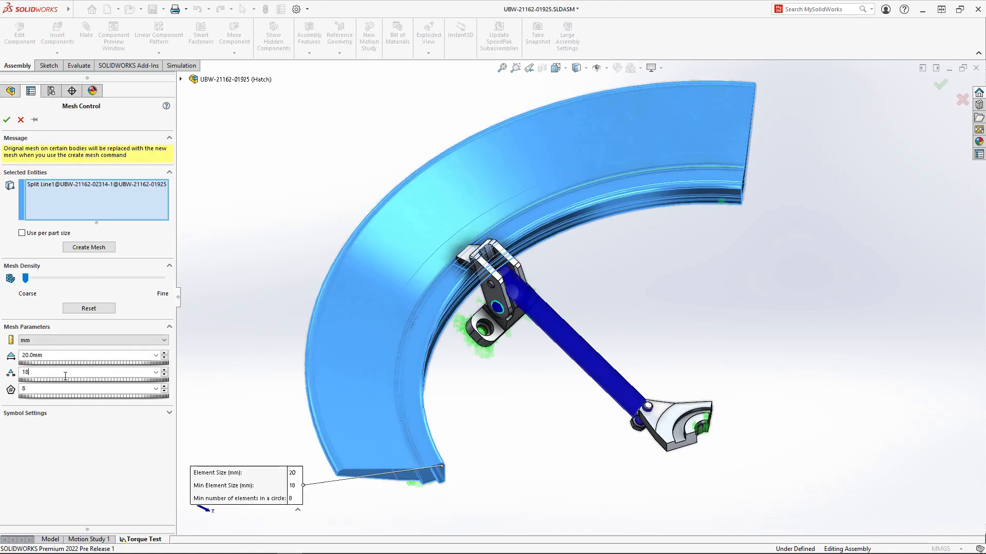
left_click(7, 120)
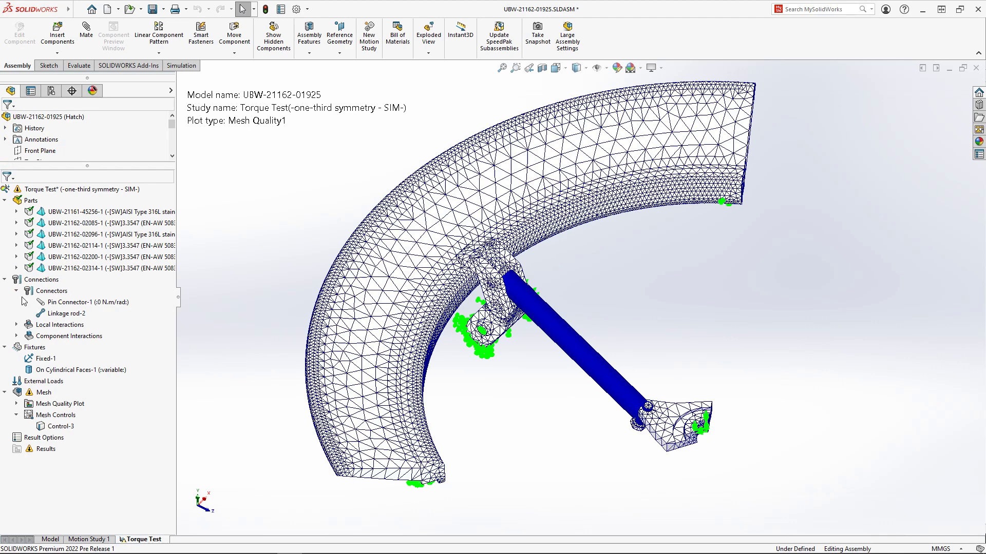
Step: Add a 1.5mm mesh control on the two hinge faces
right_click(44, 393)
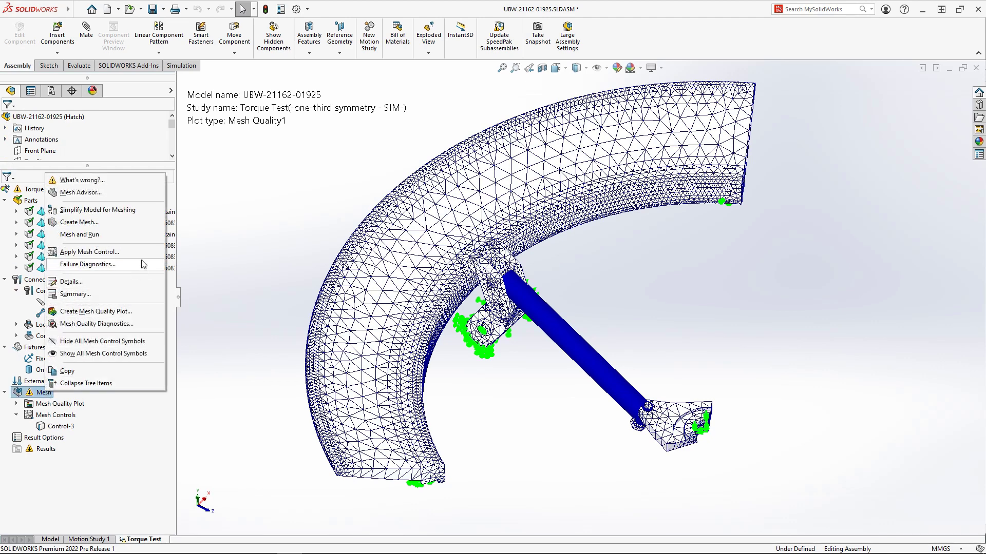
left_click(148, 258)
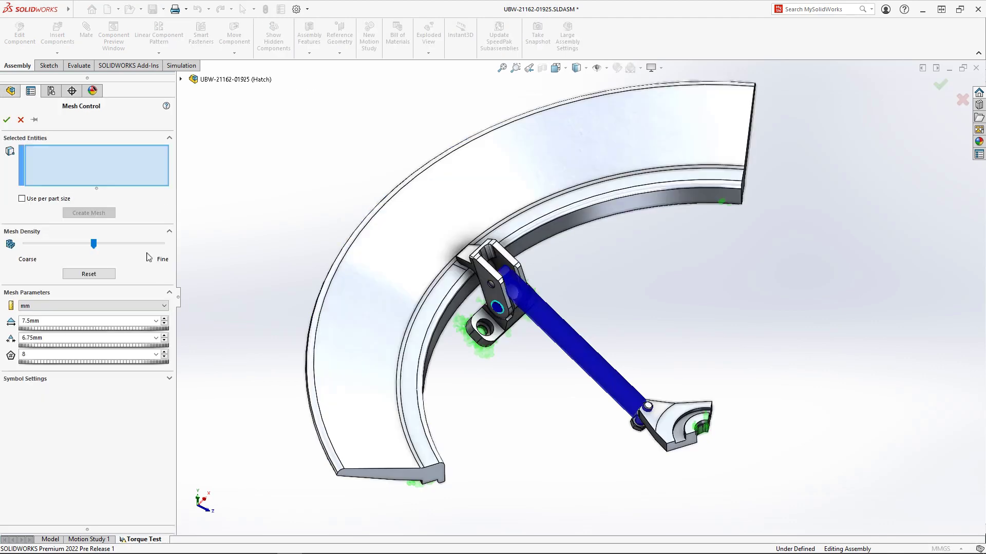
left_click(452, 264)
left_click(458, 267)
double_click(42, 320)
type("1")
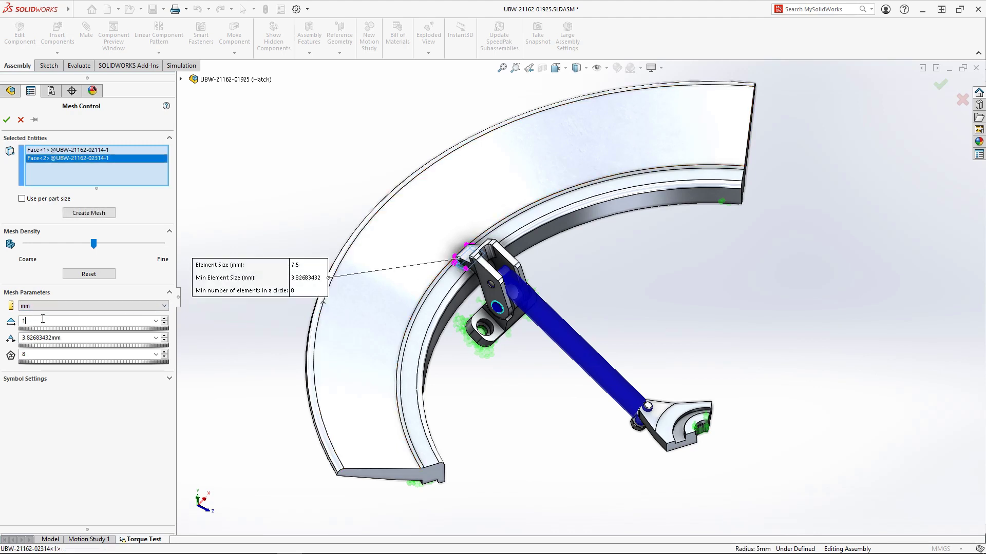
type(".5mm")
key("Return")
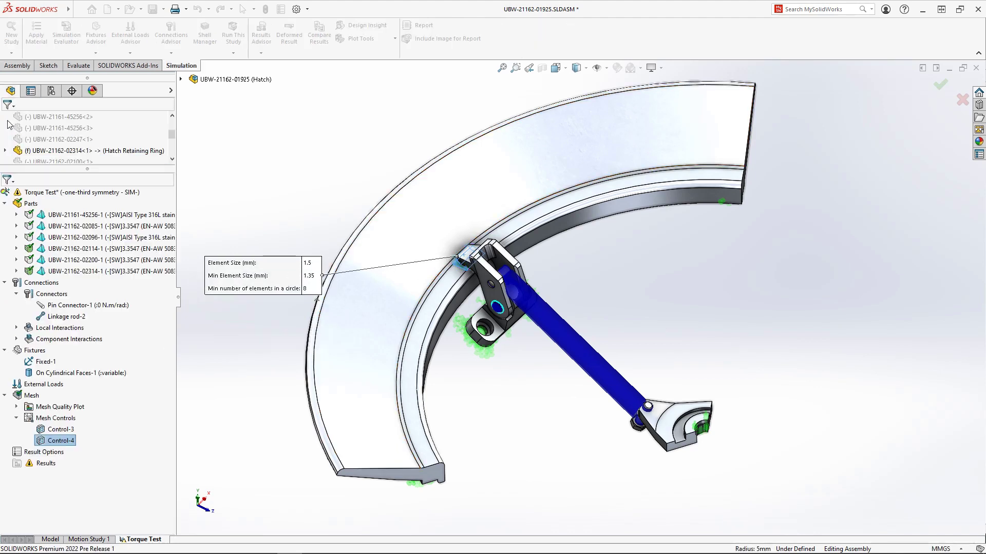
Step: Remesh the study with the new mesh controls
right_click(41, 400)
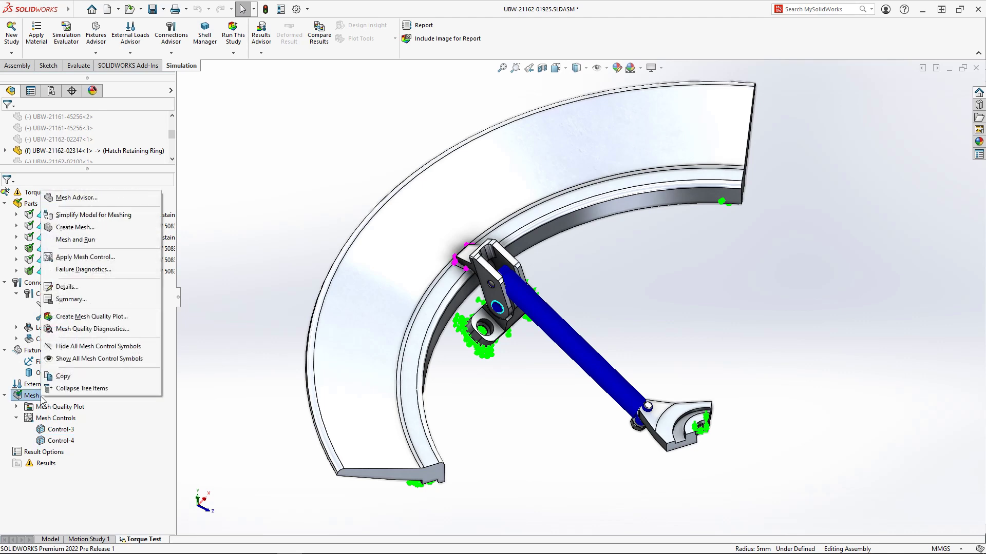
left_click(98, 231)
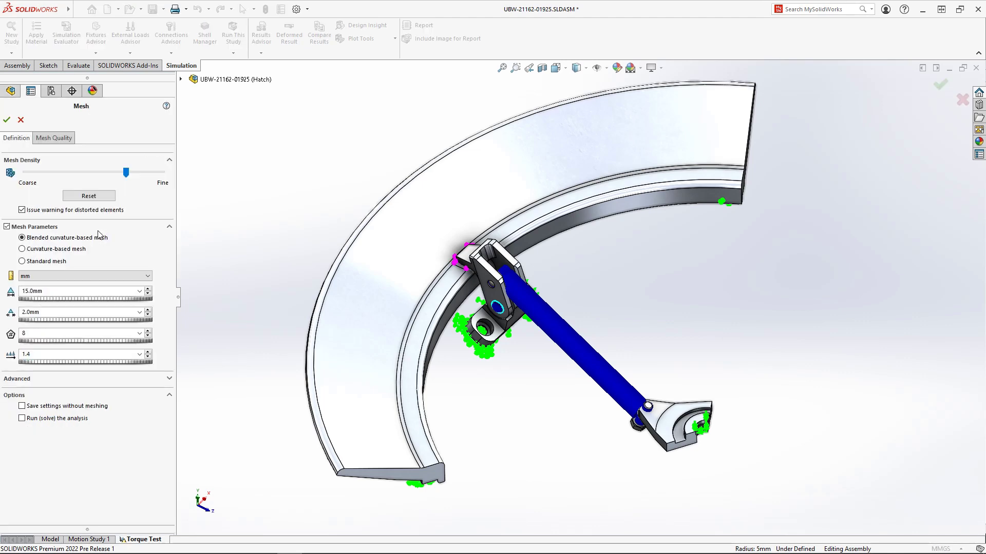
left_click(7, 121)
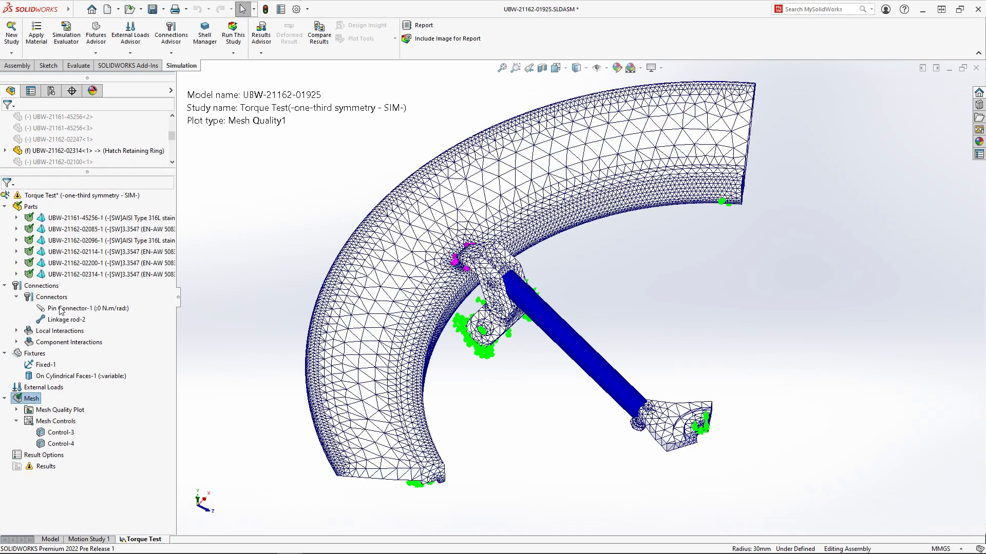
Step: Apply a reversed 5.5 N.m torque on the lever's curved jaw face, using it as the axis
right_click(71, 387)
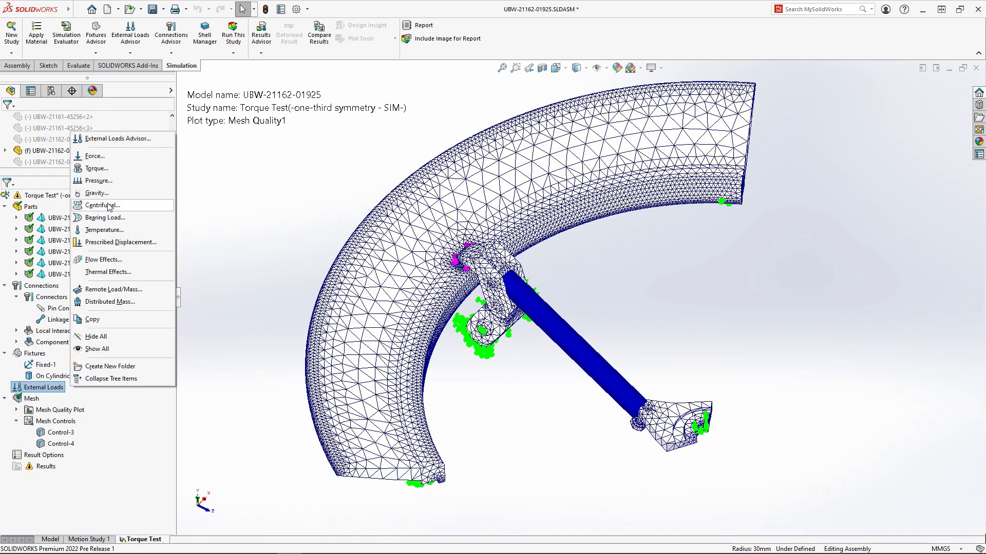
left_click(123, 169)
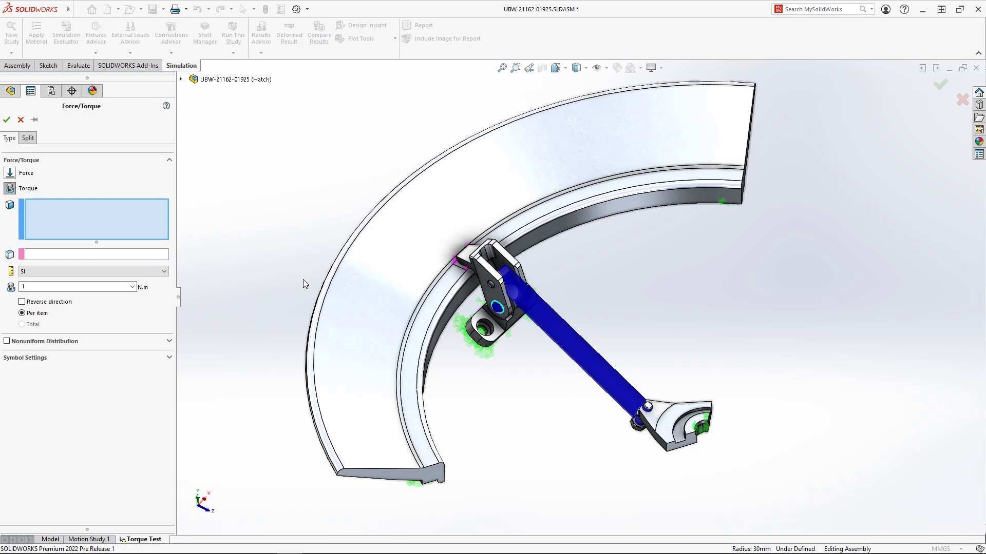
right_click_drag(596, 419, 593, 358)
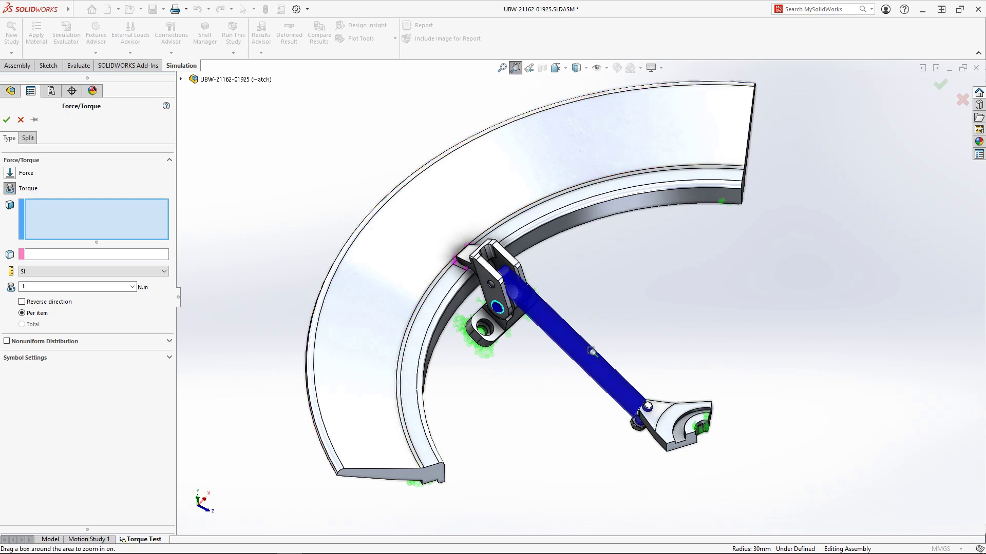
left_click_drag(592, 351, 754, 480)
key("Escape")
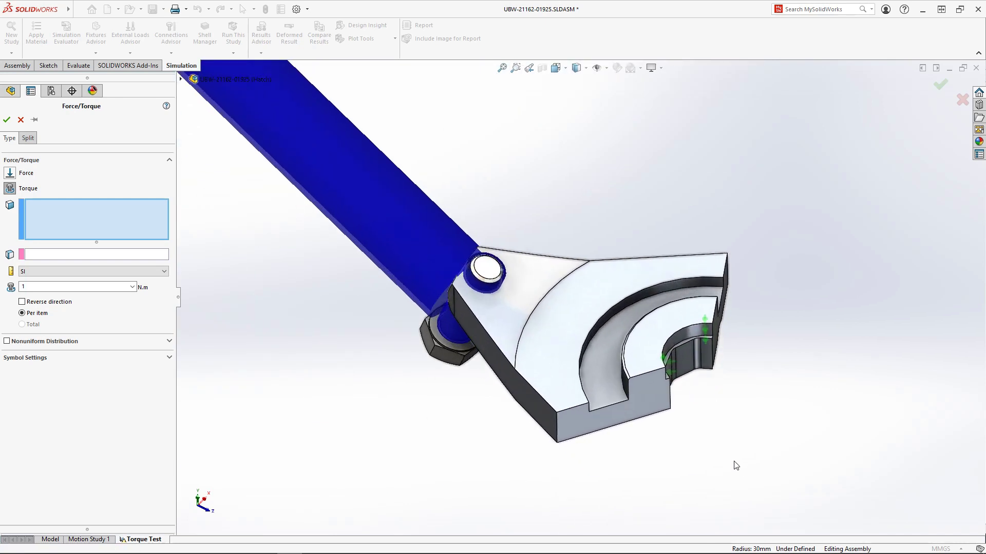
left_click(598, 333)
left_click(597, 331)
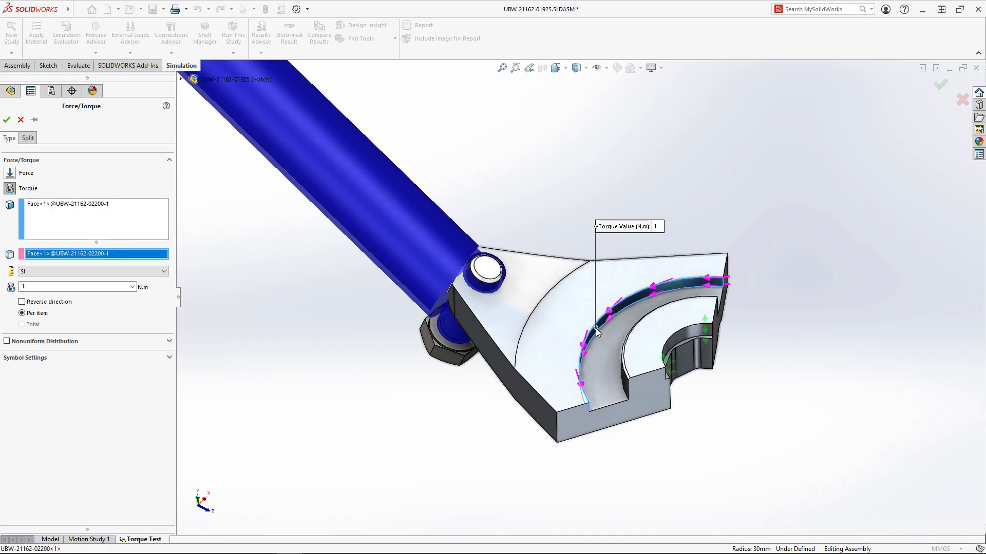
double_click(37, 287)
type("5.5")
left_click(22, 302)
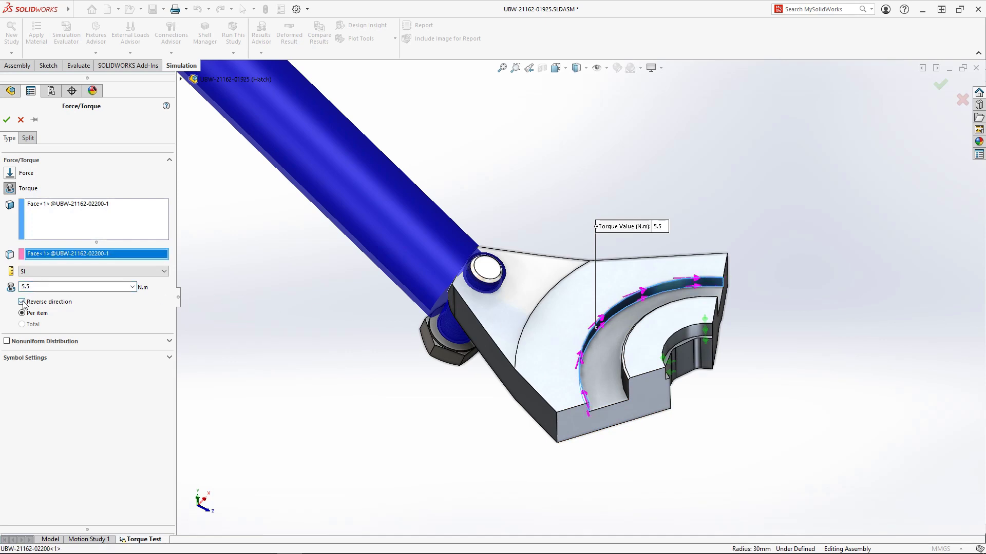
left_click(7, 121)
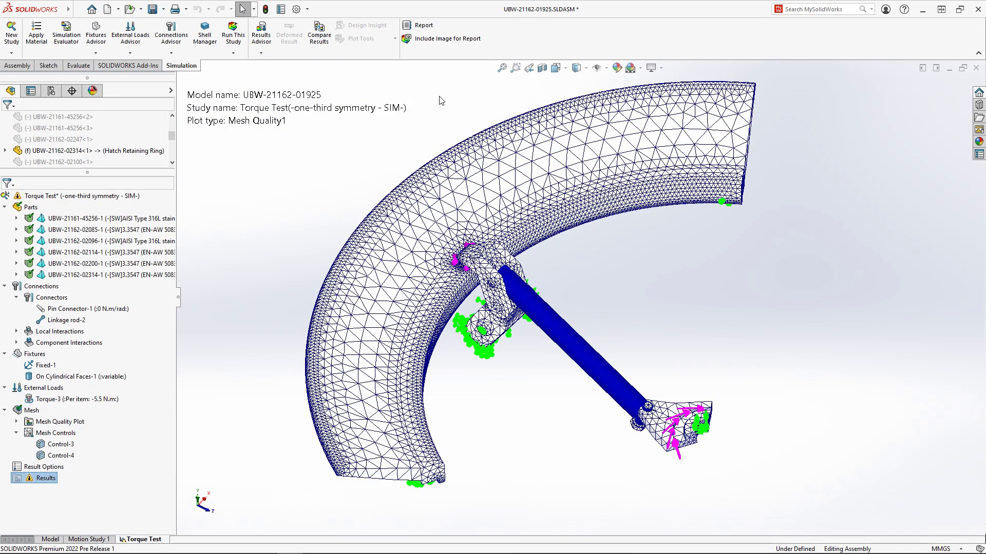
Step: Run the Torque Test study and review the linkage rod connector forces
right_click(122, 200)
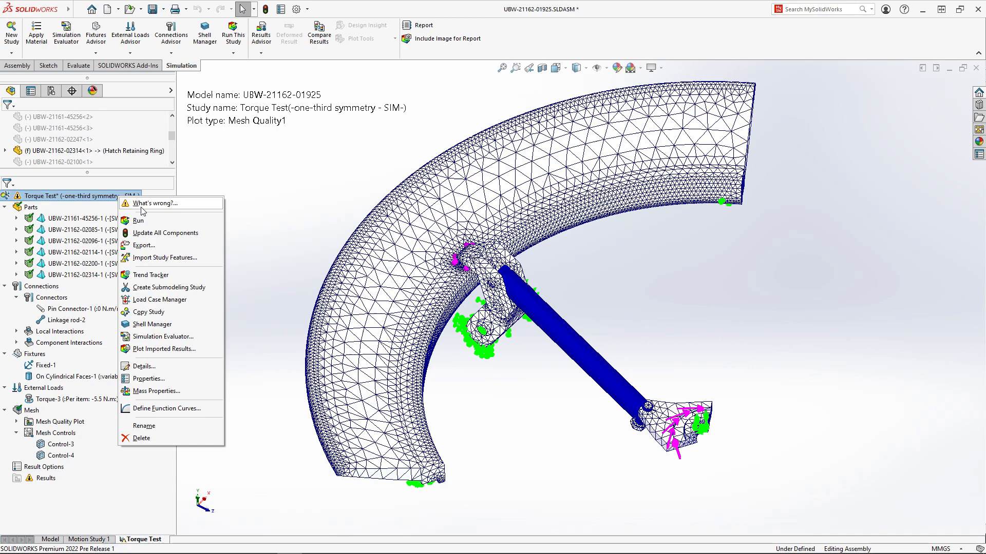
left_click(170, 219)
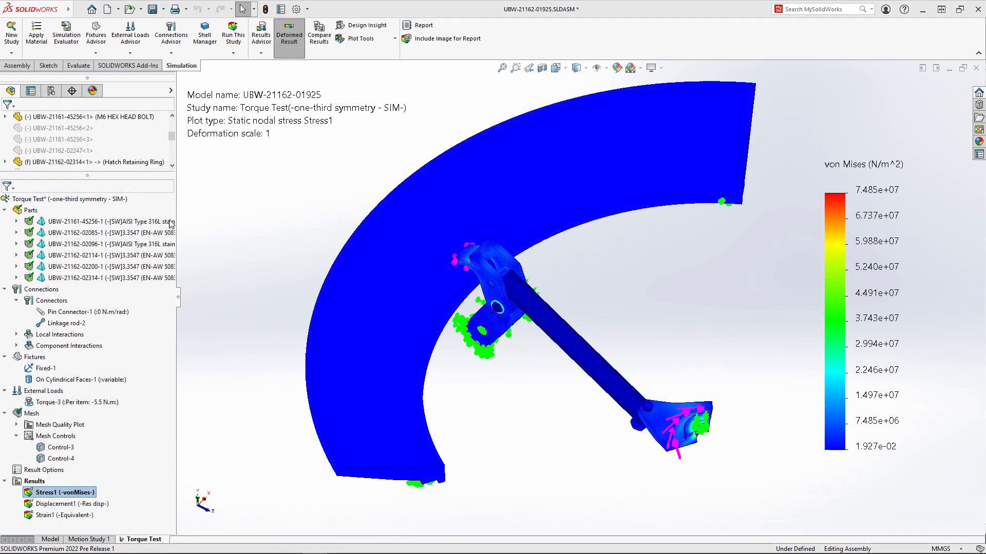
right_click(43, 482)
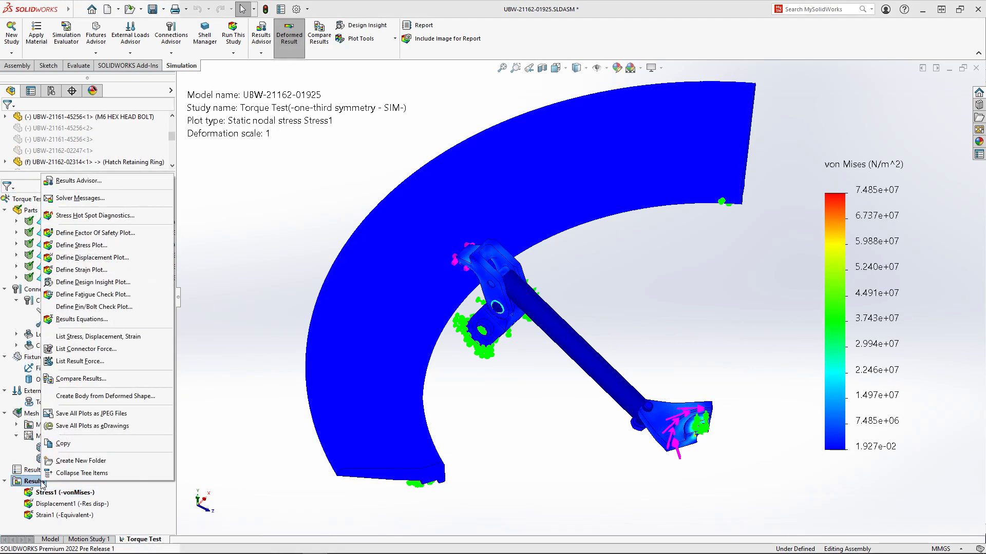
left_click(103, 336)
left_click_drag(161, 315, 158, 344)
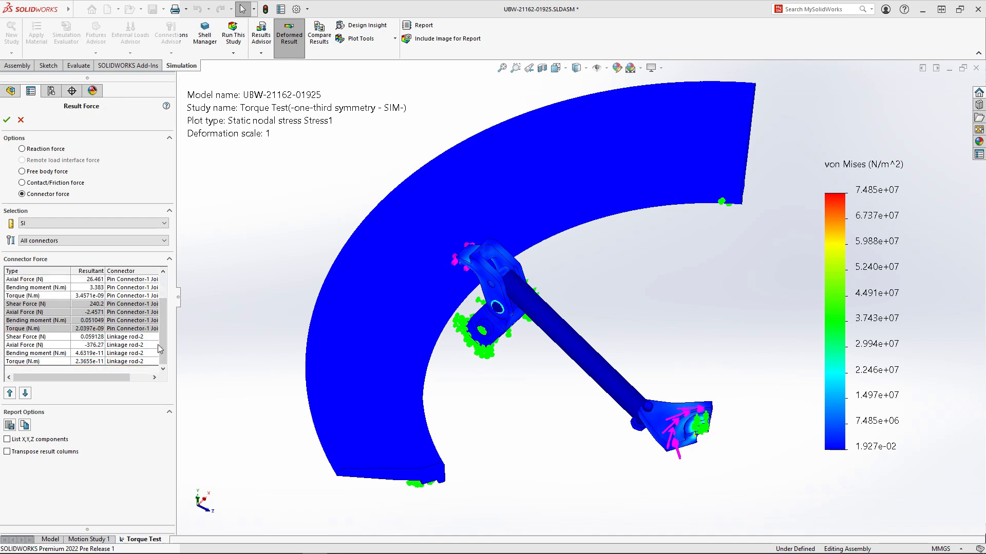
left_click(6, 120)
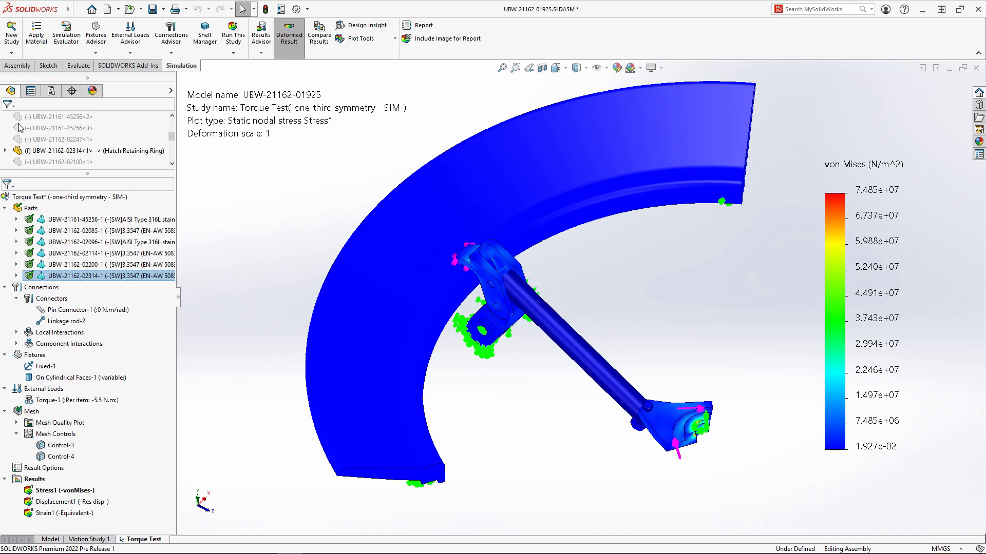
Step: Zoom and orbit to inspect stresses around the linkage bracket
key("ctrl+shift+z")
left_click_drag(352, 202, 661, 346)
middle_click_drag(667, 311, 683, 275)
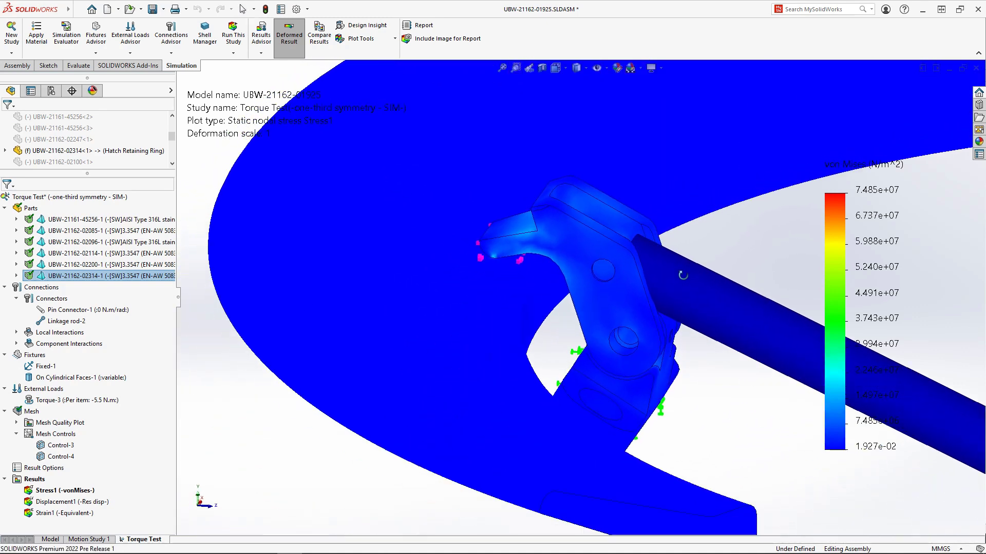
Step: List the contact/friction force on the latch contact face, showing a 161 N resultant
right_click(46, 483)
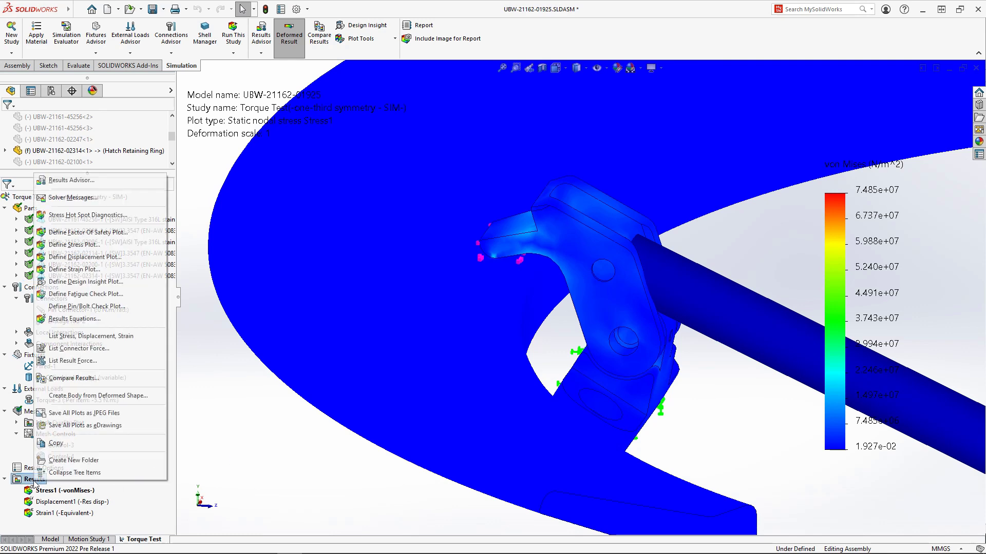
left_click(95, 365)
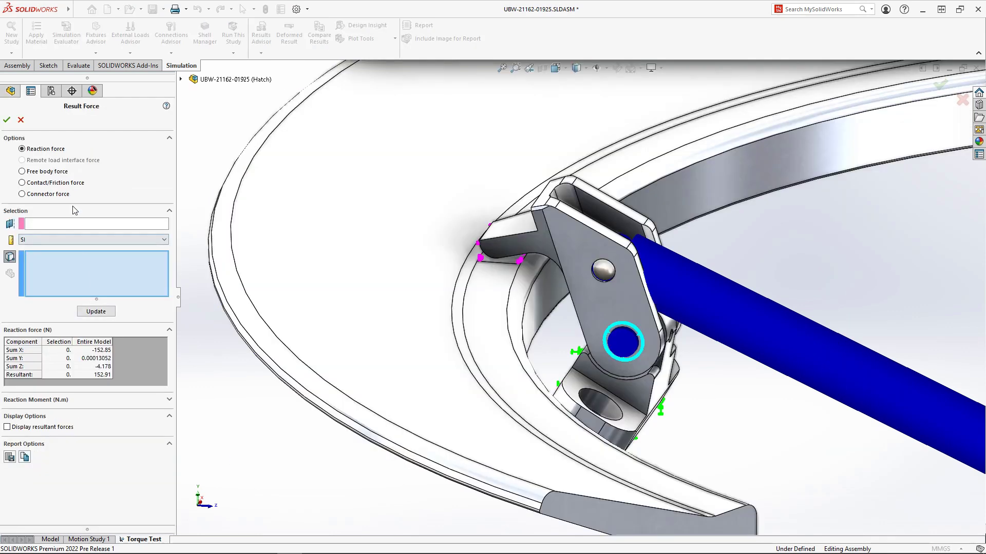
left_click(75, 184)
left_click(510, 263)
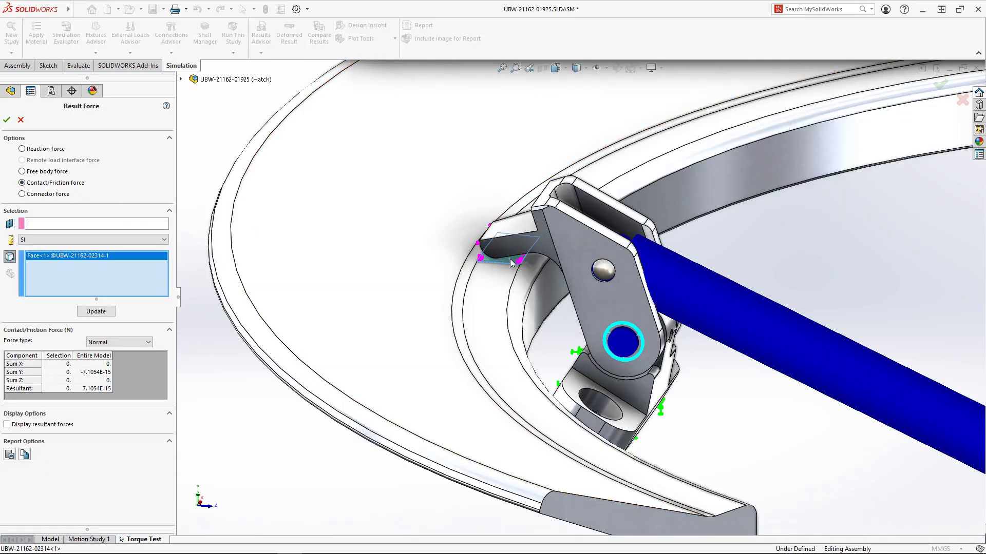
left_click(105, 314)
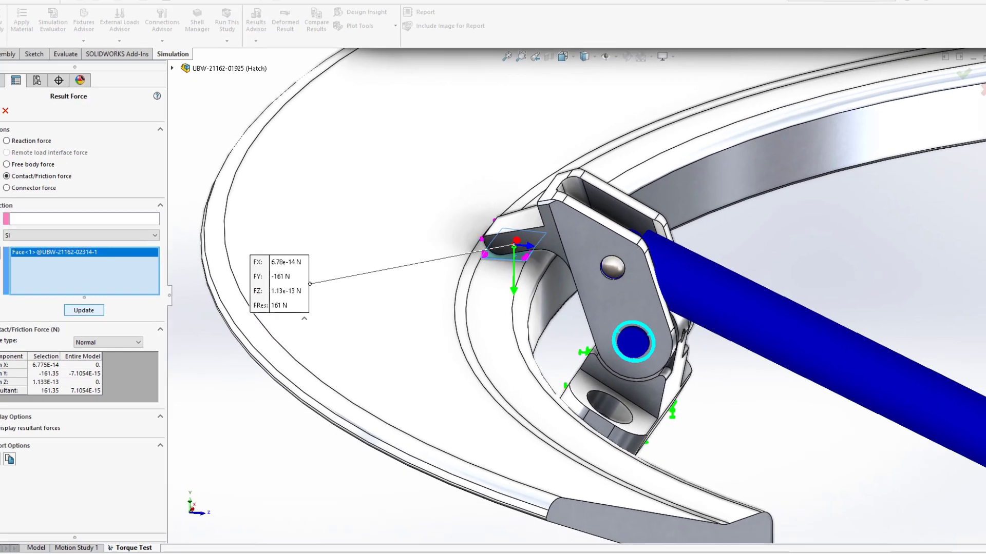
Step: Switch the Clamp Hook to its 35mm configuration and rerun the study
left_click(0, 113)
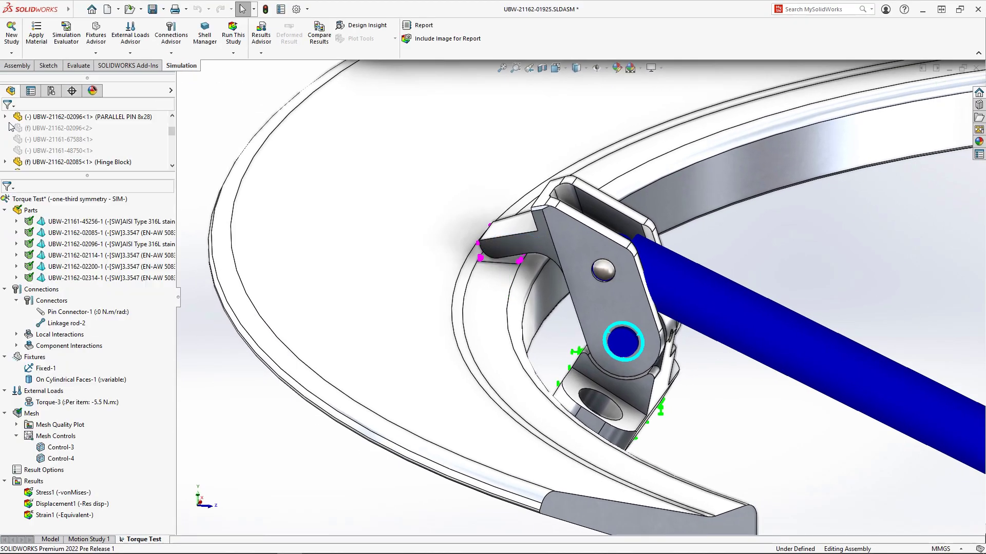
right_click(583, 243)
left_click(691, 136)
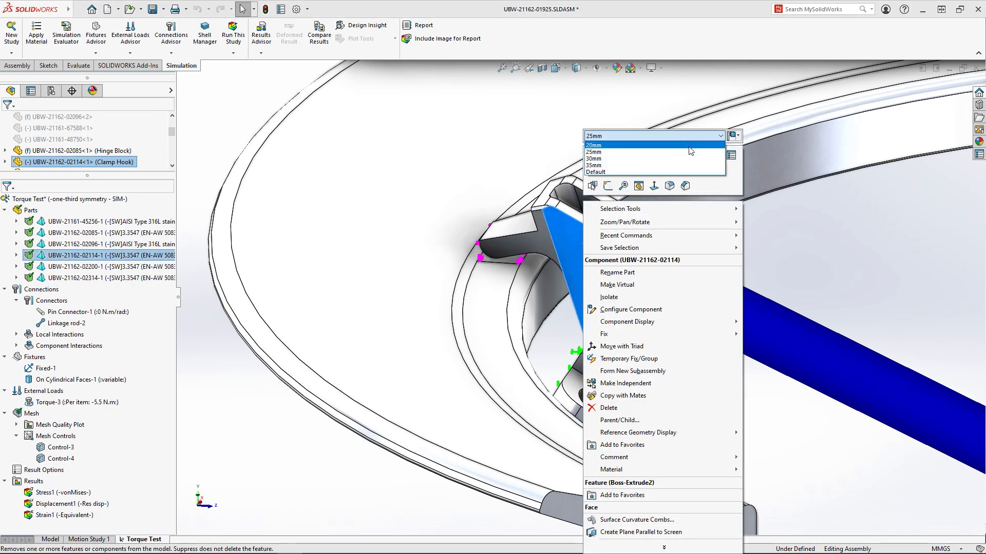
left_click(684, 165)
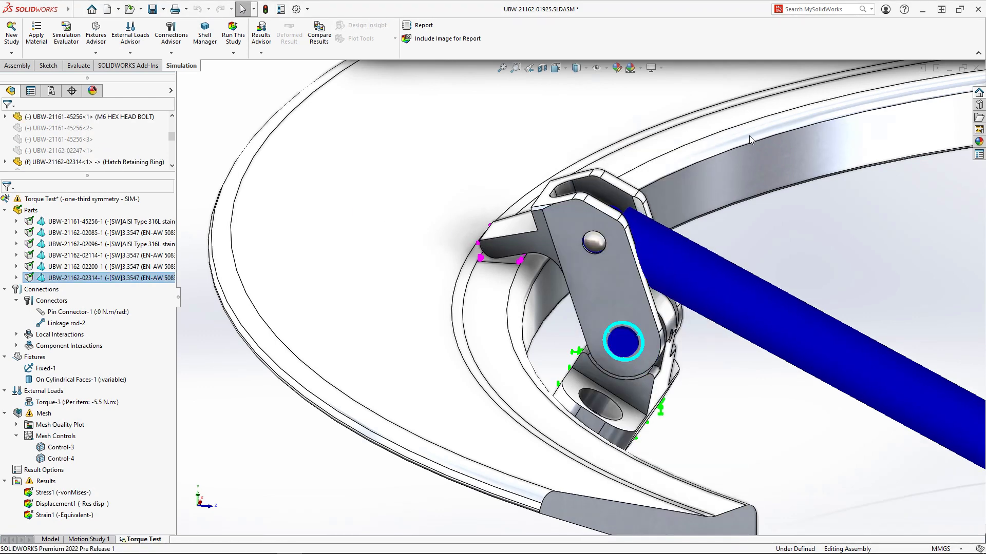
right_click(104, 204)
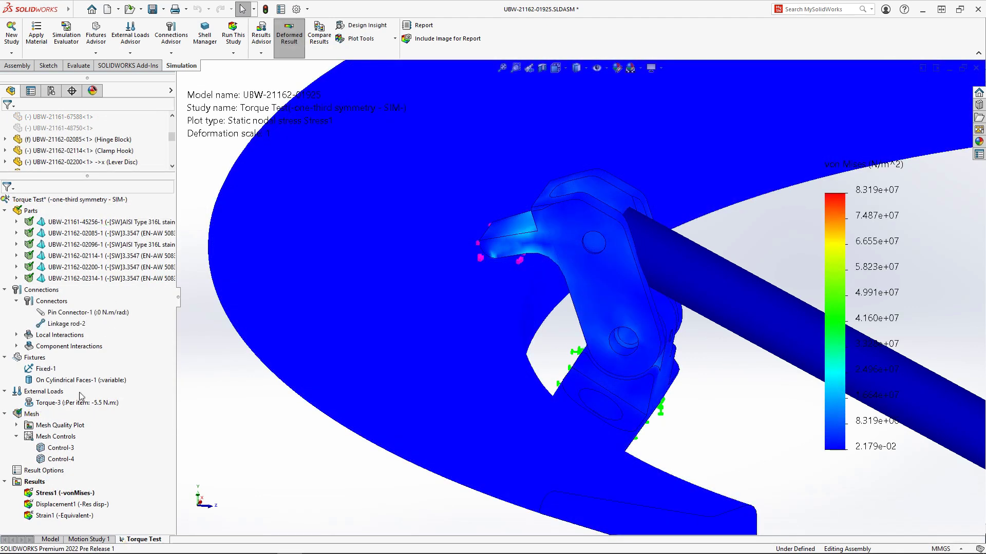
Step: Recheck the latch face contact force, now a 221 N resultant
right_click(36, 482)
left_click(77, 365)
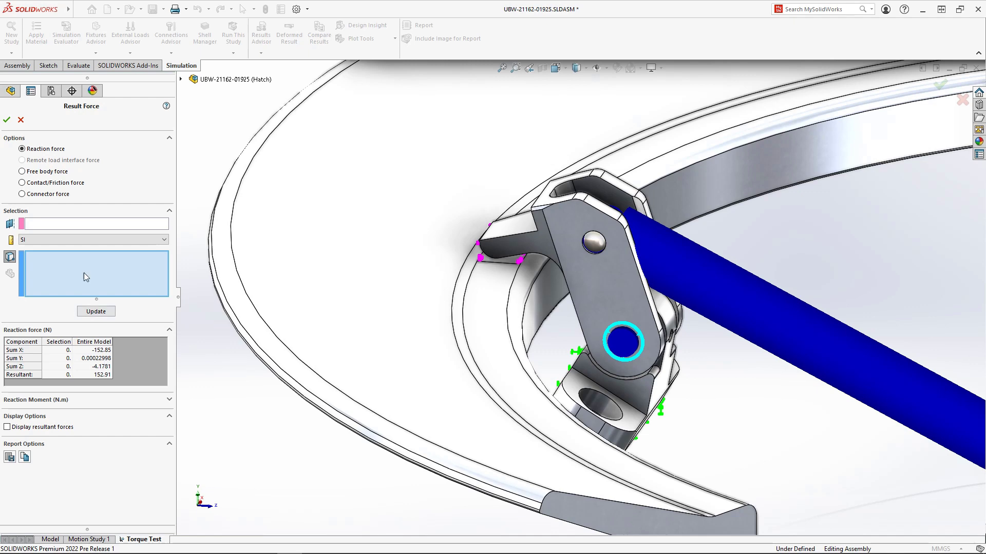
left_click(21, 183)
left_click(506, 249)
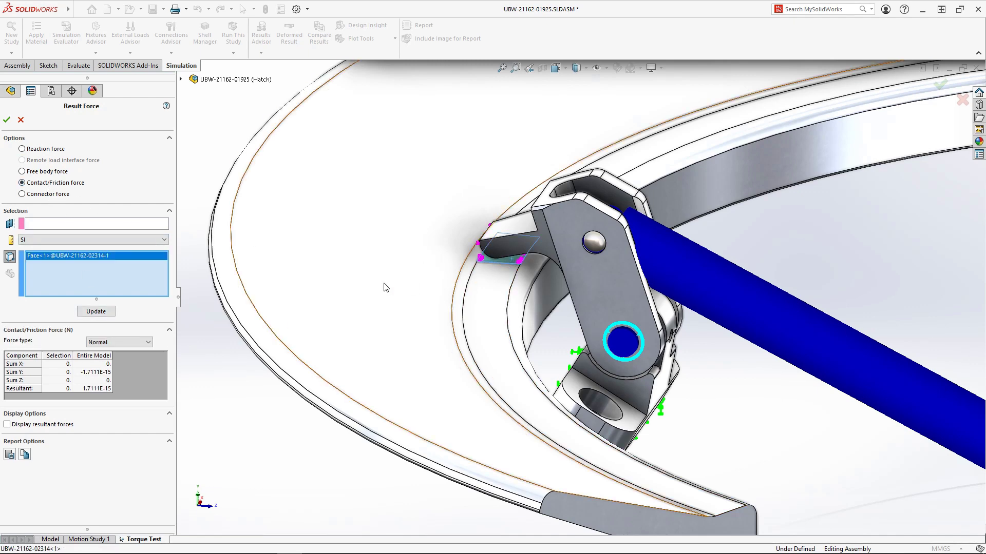
left_click(96, 311)
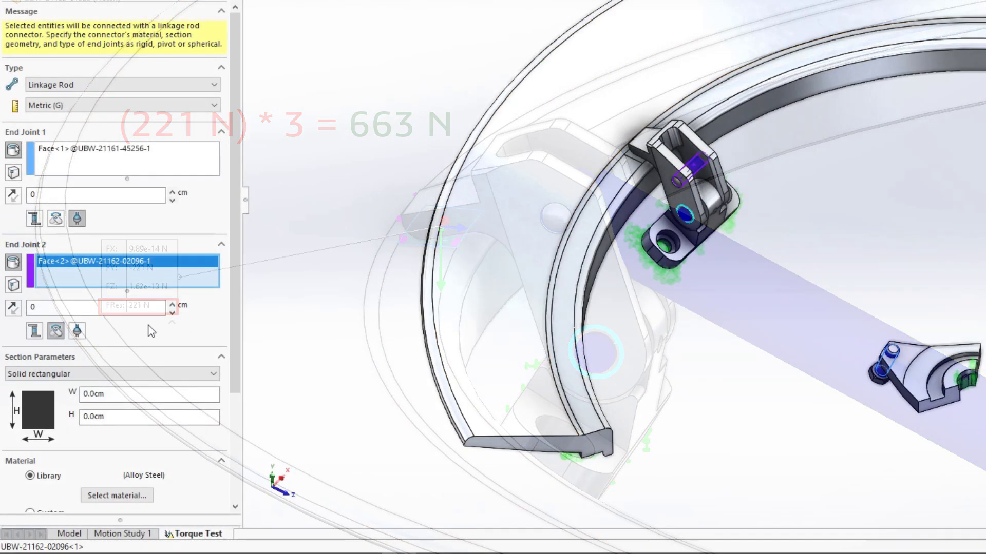
Step: Give the new linkage rod a spherical End Joint 2 and a solid circular section with Ro = 1 cm
left_click(77, 331)
left_click(83, 374)
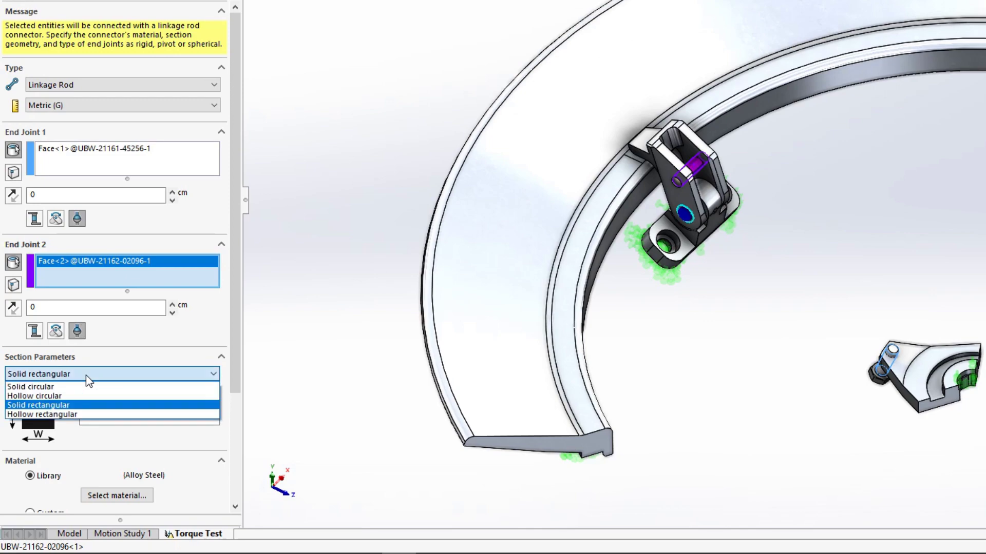
left_click(87, 384)
double_click(109, 394)
type("1.0cm")
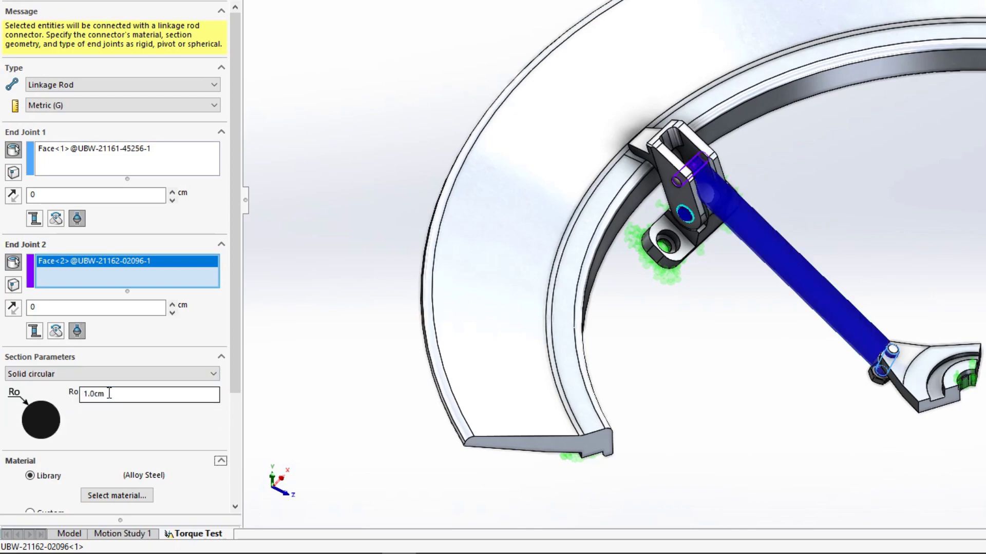